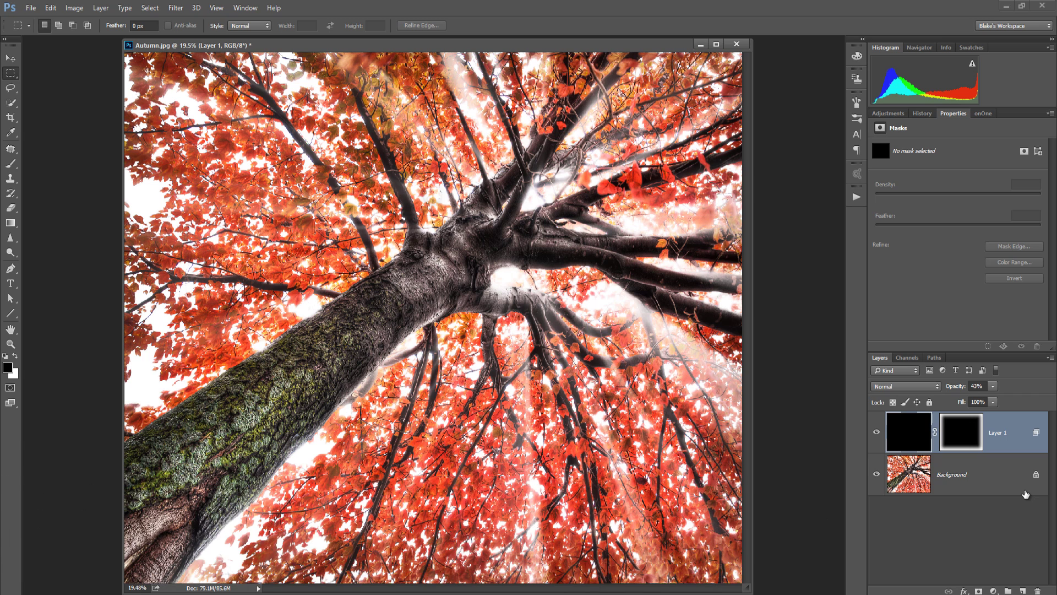
- Toggle the vignette layer off and back on to compare the photo without it
click(877, 432)
click(877, 432)
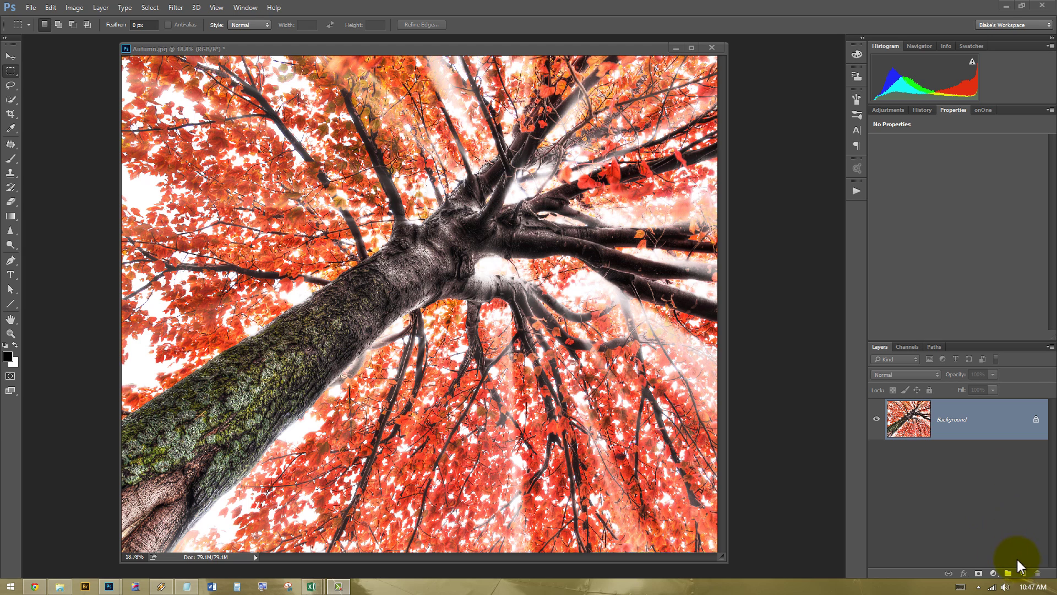
- Add a new layer above the tree photo and fill it with solid black
click(1023, 573)
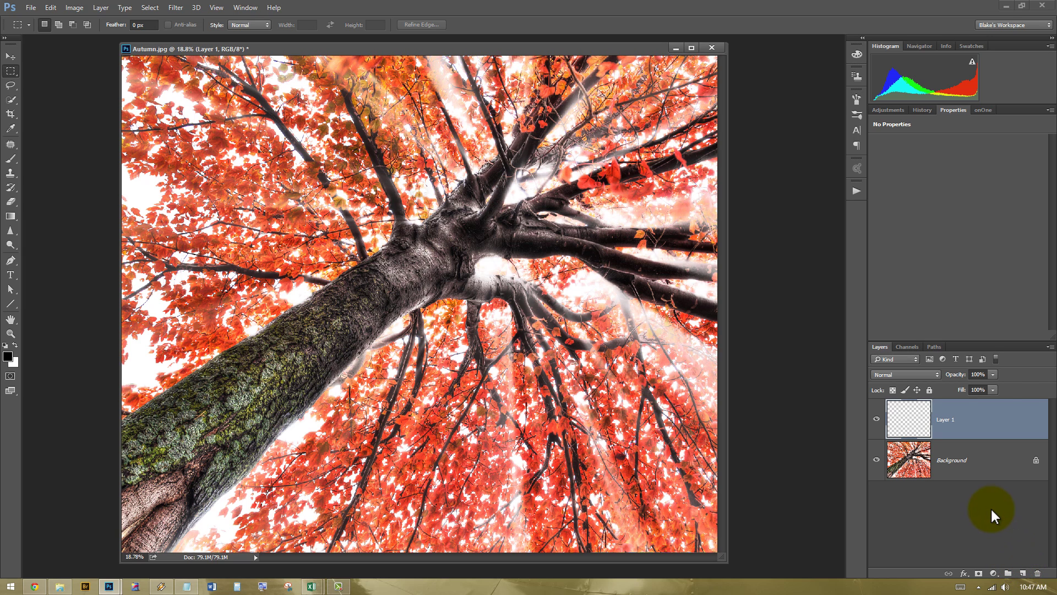
key(shift+F5)
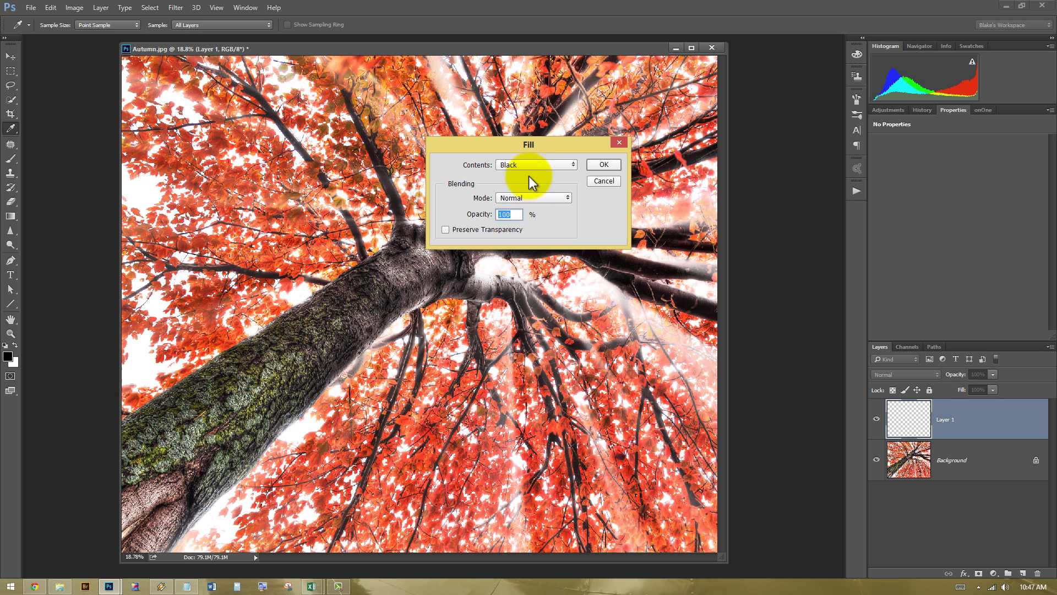
click(522, 165)
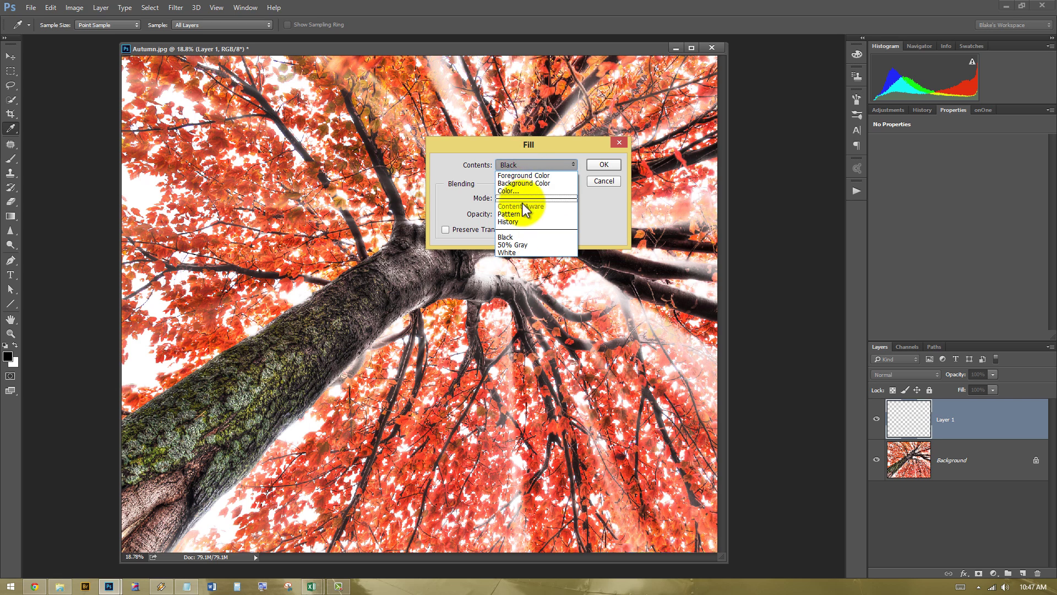
click(506, 237)
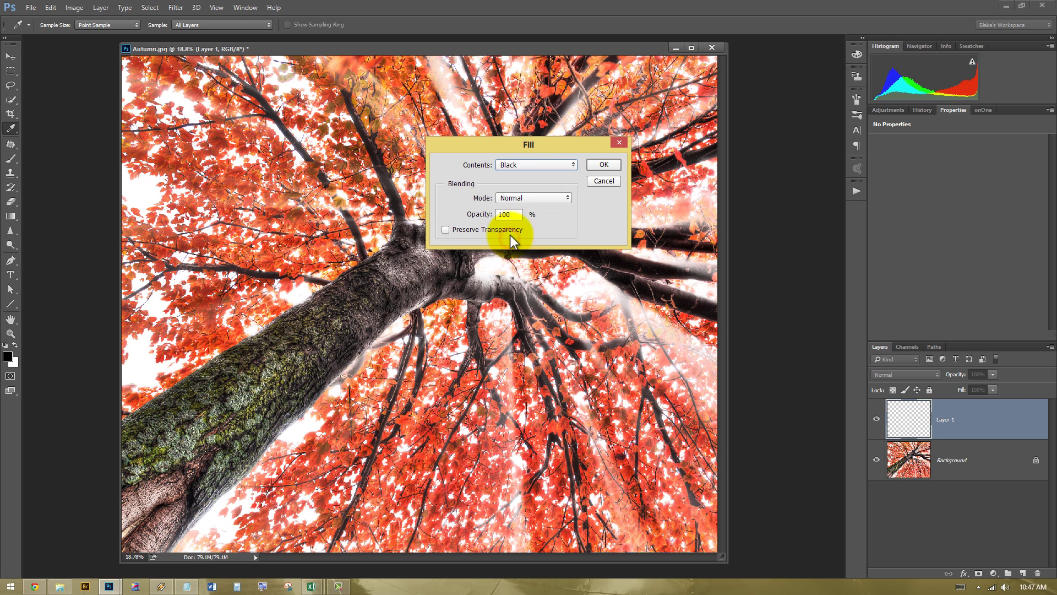
click(597, 168)
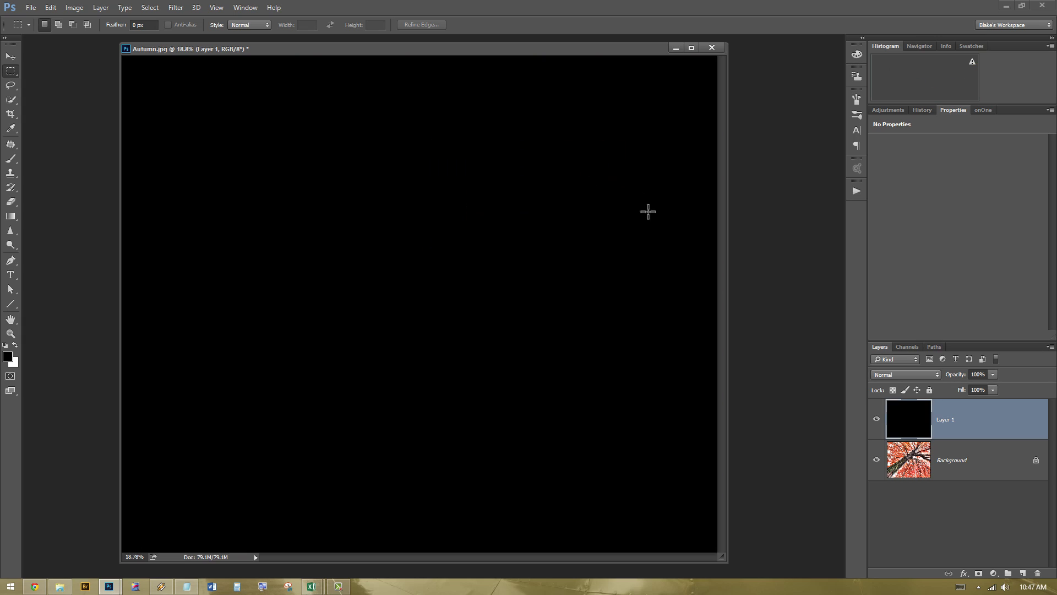
- Marquee a rectangle inset from the canvas edges and add it as the black layer's mask
click(10, 71)
click(10, 72)
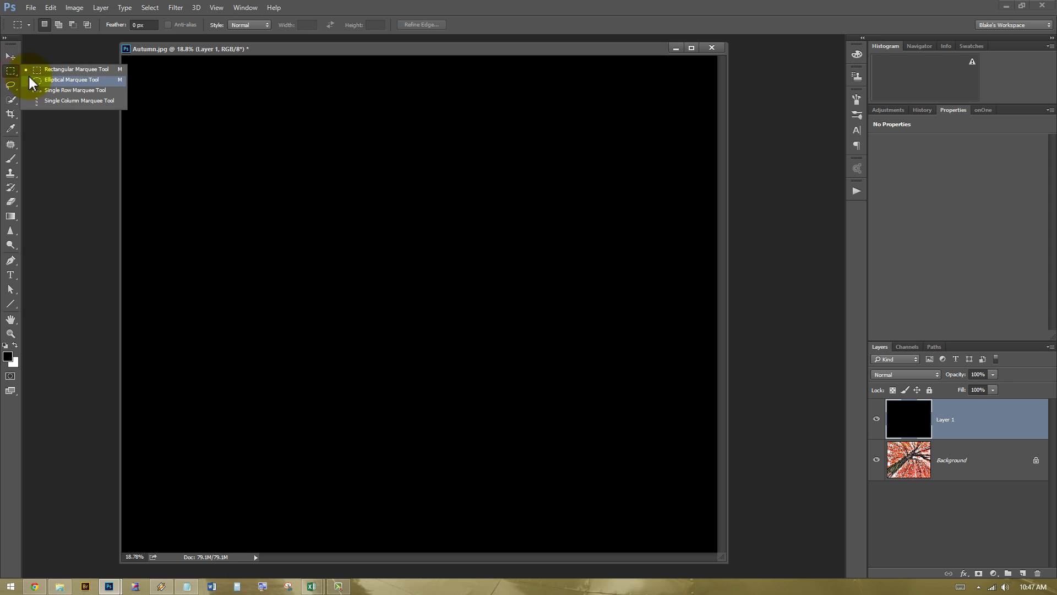
click(56, 70)
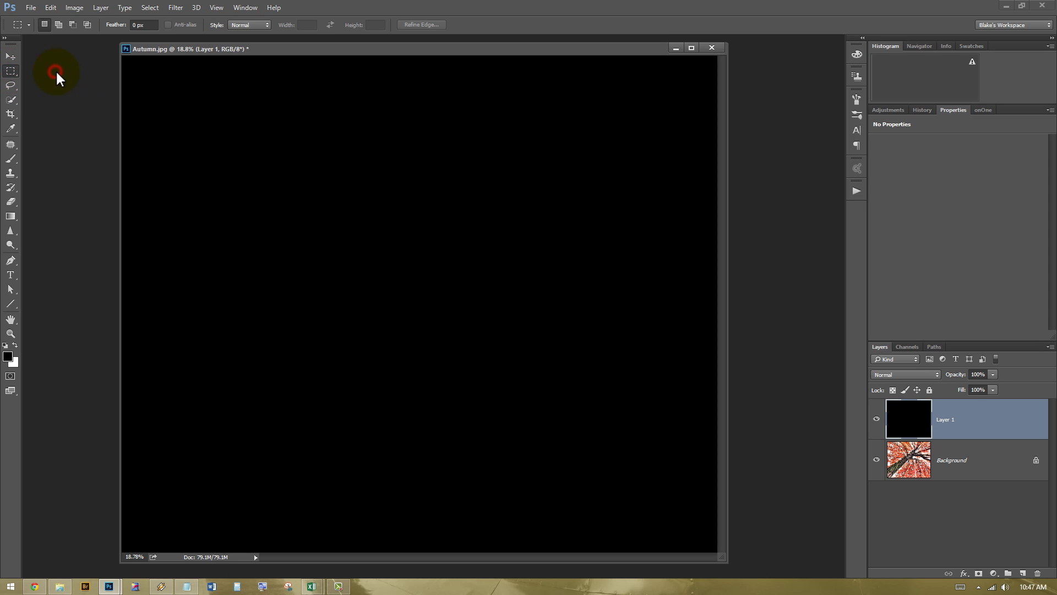
drag(160, 84, 681, 520)
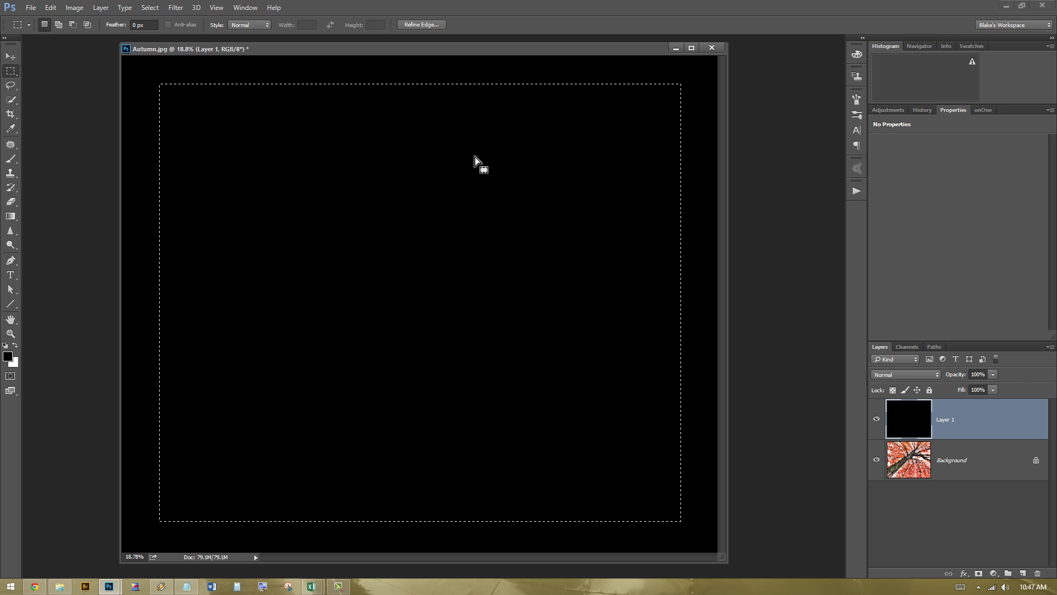
click(979, 572)
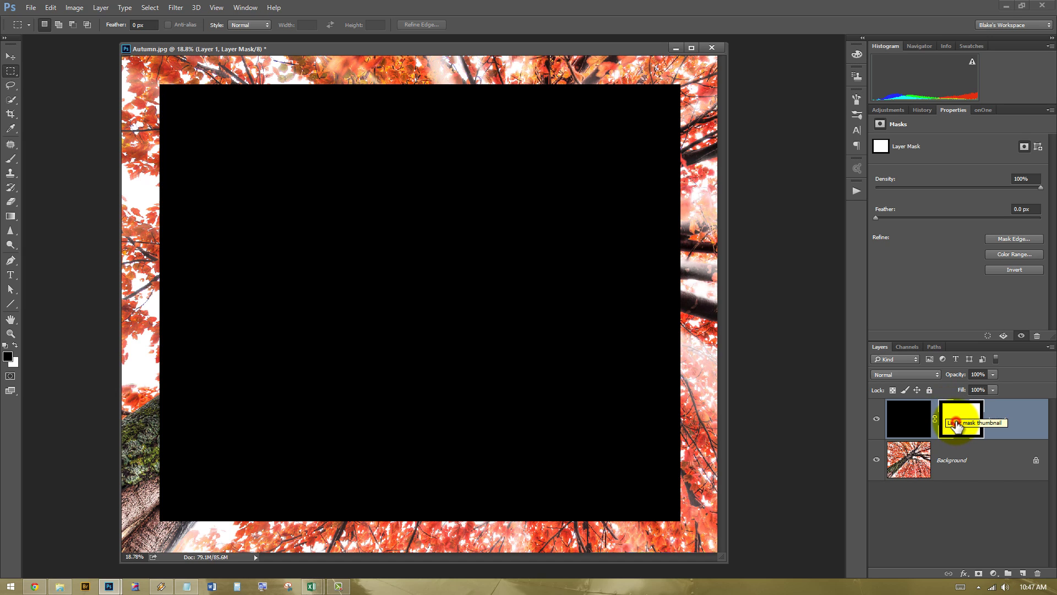
- Invert Layer 1's mask, feather it to 187 px, and lower the layer opacity to 57%
click(957, 426)
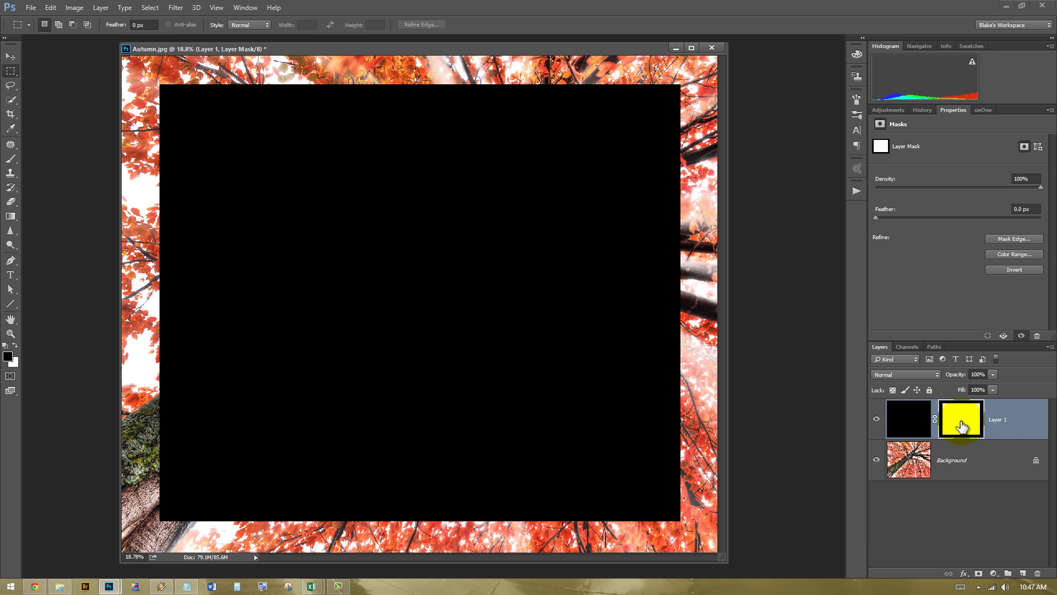
key(ctrl+i)
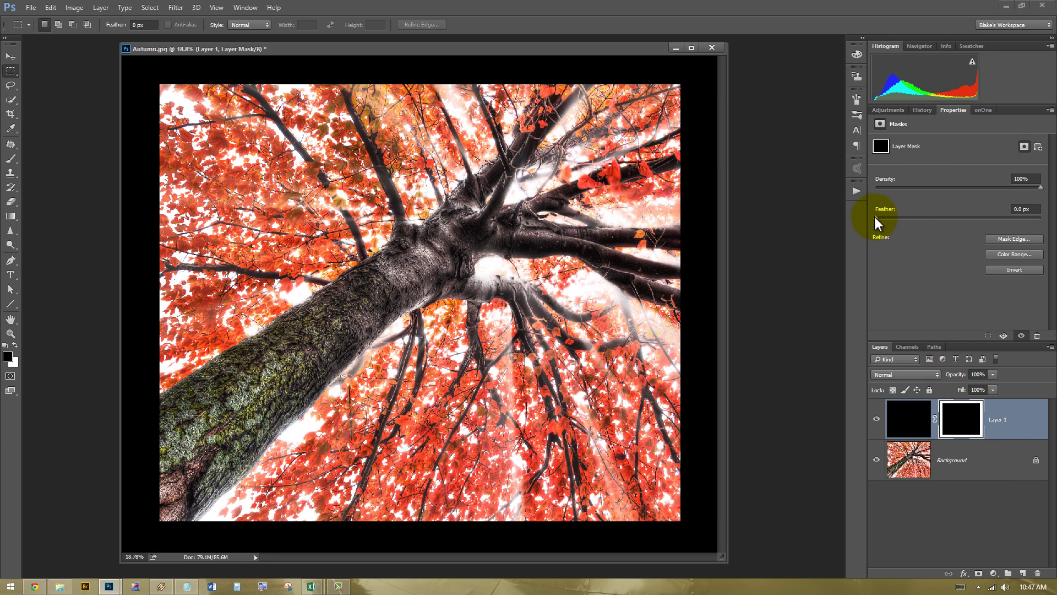
drag(875, 217, 1008, 218)
click(983, 216)
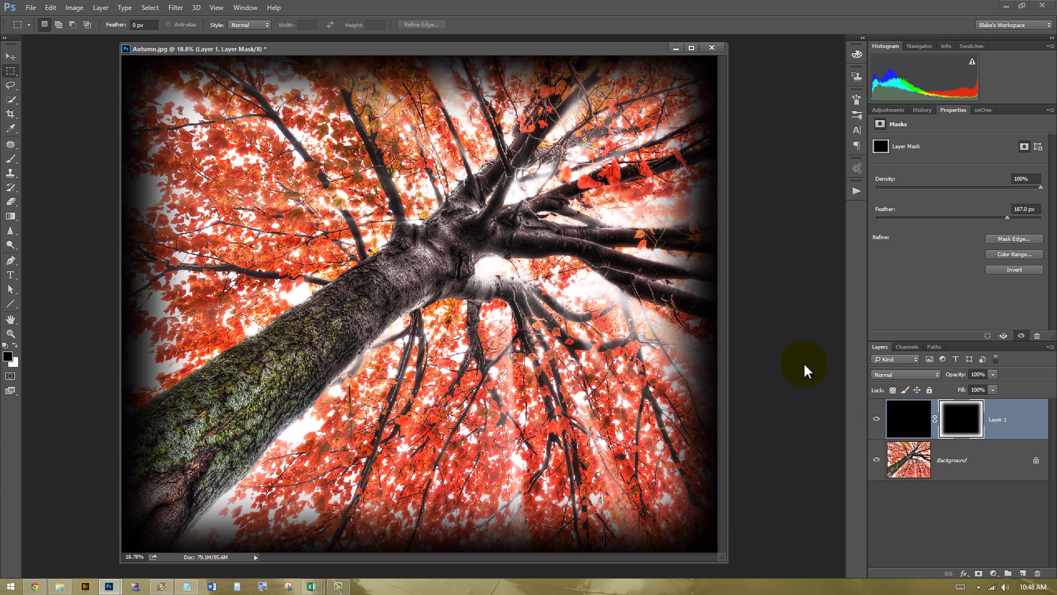
click(993, 375)
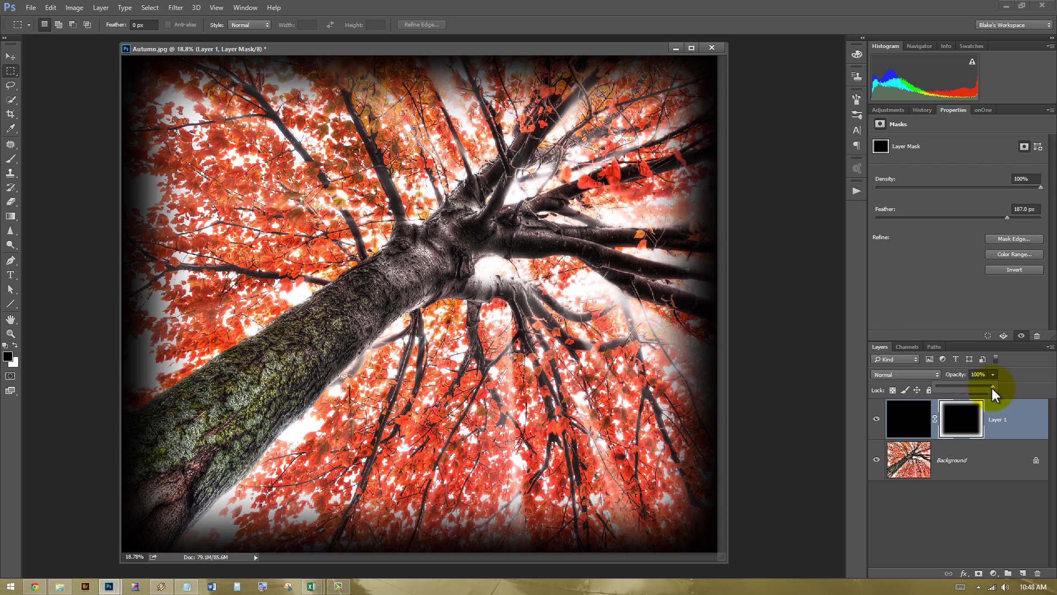
drag(966, 393, 969, 387)
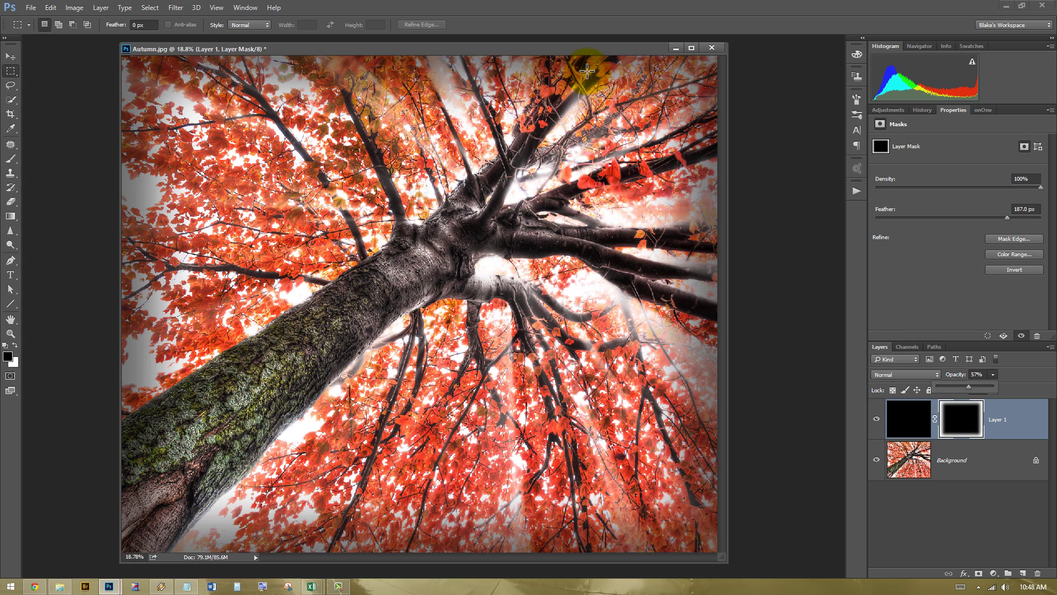
- Split Layer 1's Blend If Underlying Layer white slider at 179/255 and apply it
click(591, 49)
drag(685, 273, 738, 289)
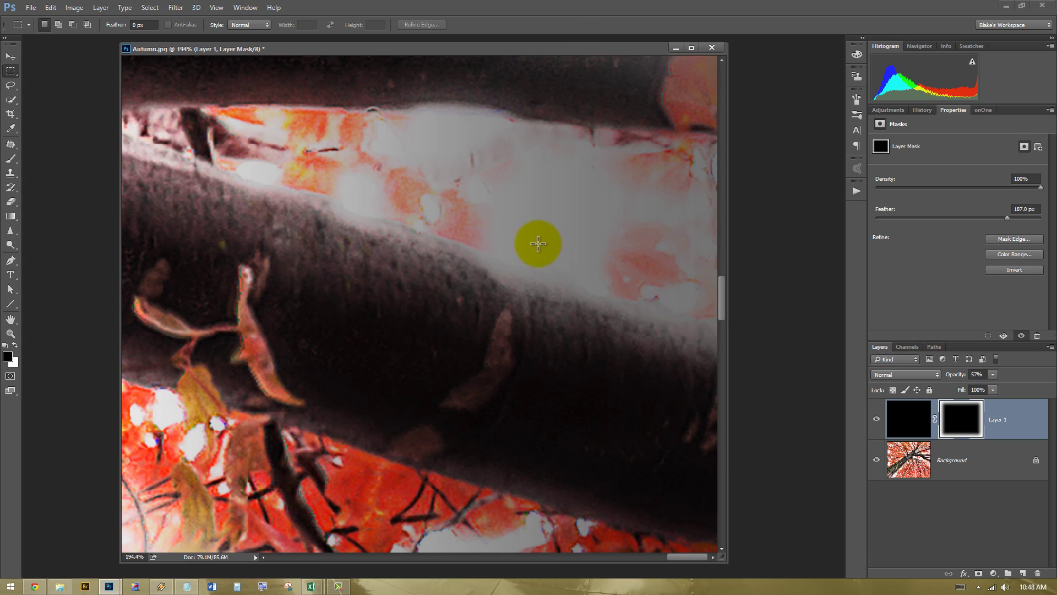
key(ctrl+0)
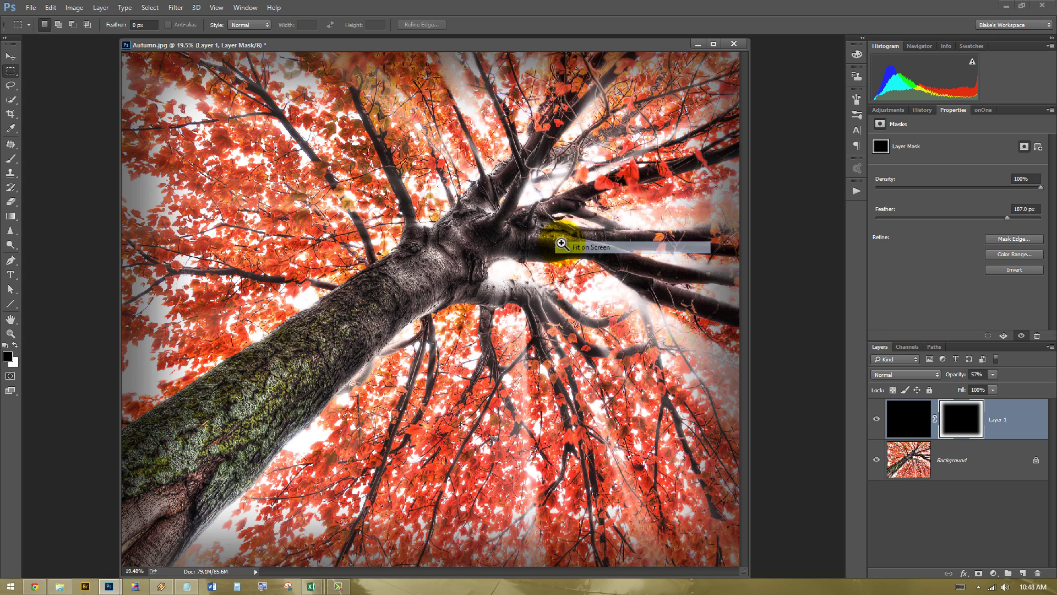
double_click(1006, 435)
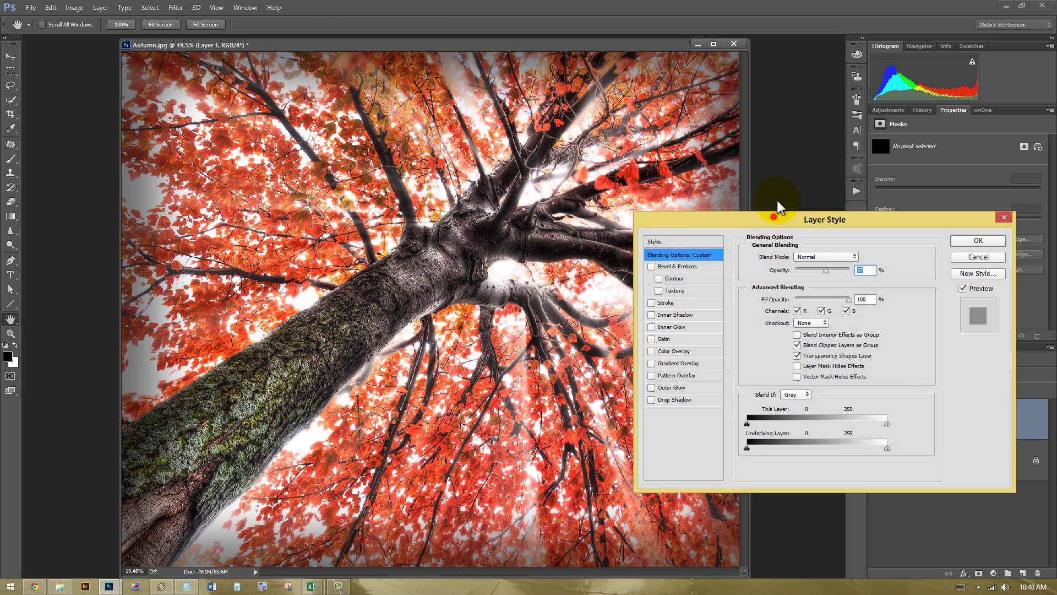
drag(777, 202, 372, 174)
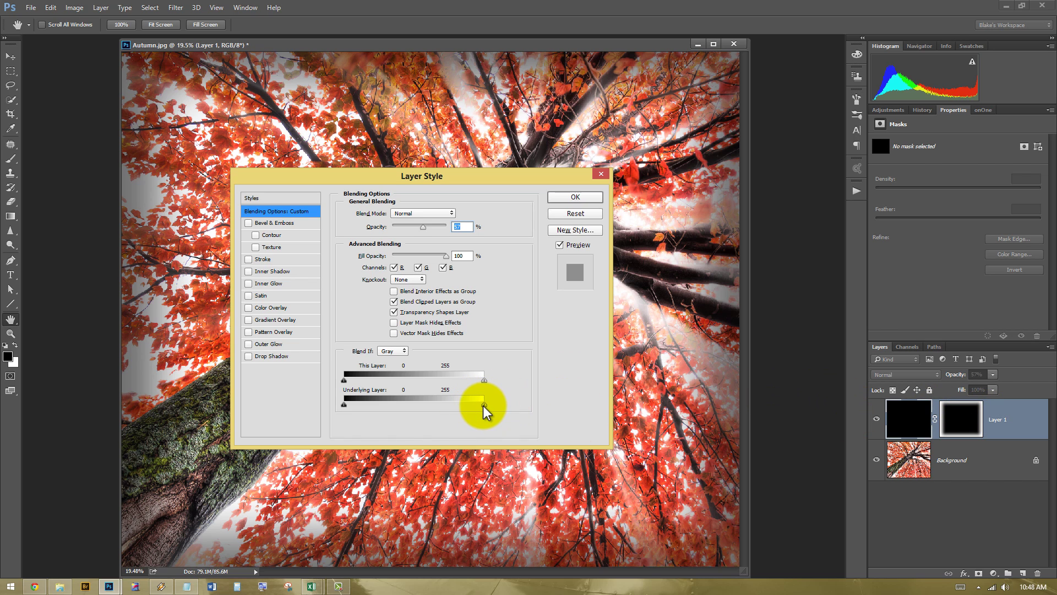
mouse_move(484, 404)
mouse_down()
mouse_move(455, 403)
mouse_move(496, 402)
mouse_move(439, 404)
mouse_move(503, 404)
mouse_up()
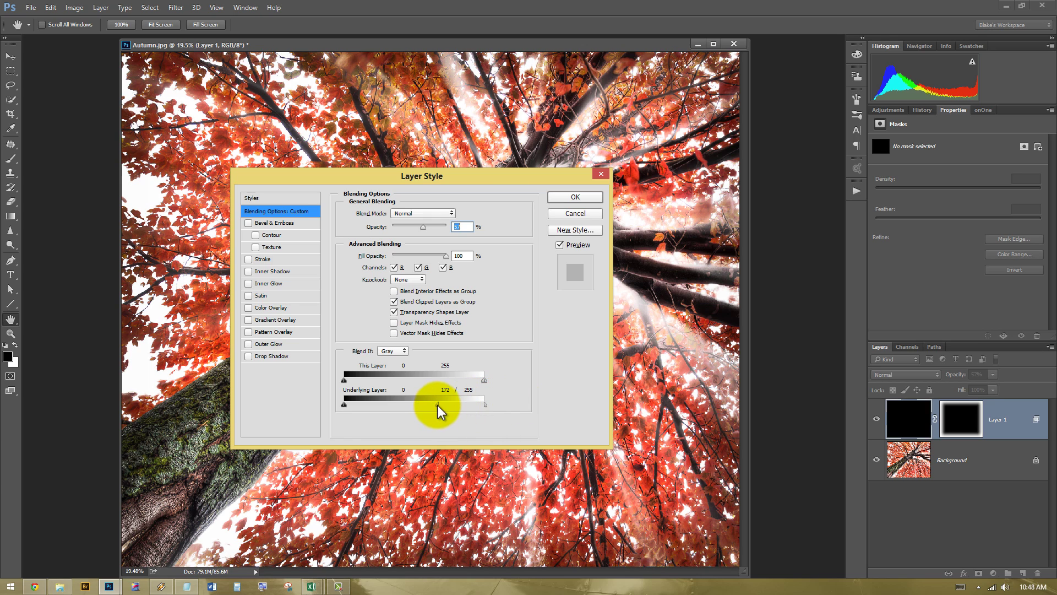
mouse_move(437, 404)
mouse_down()
mouse_move(407, 406)
mouse_move(442, 399)
mouse_up()
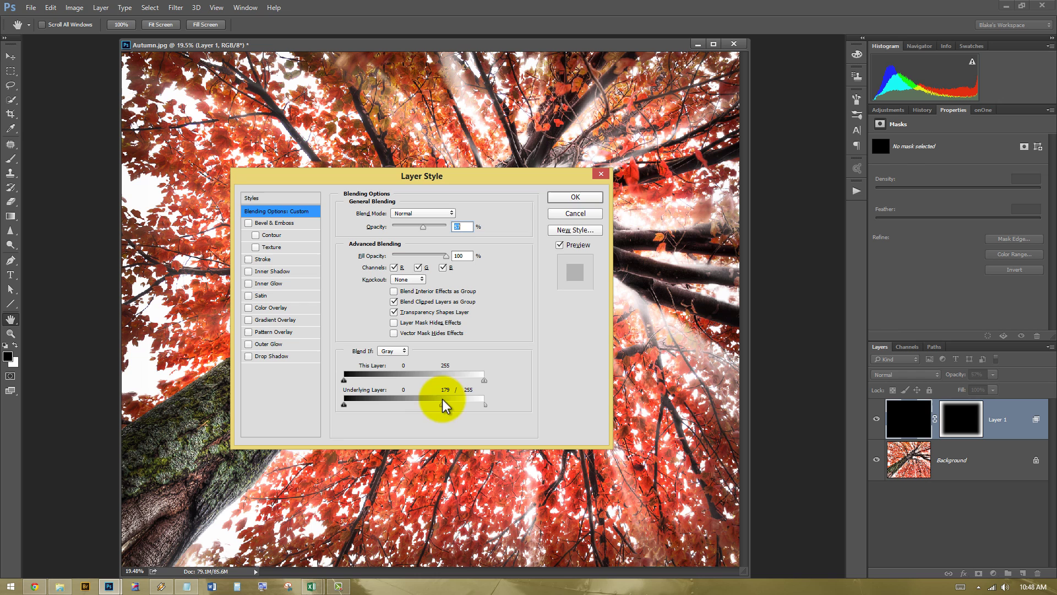
click(575, 197)
click(924, 110)
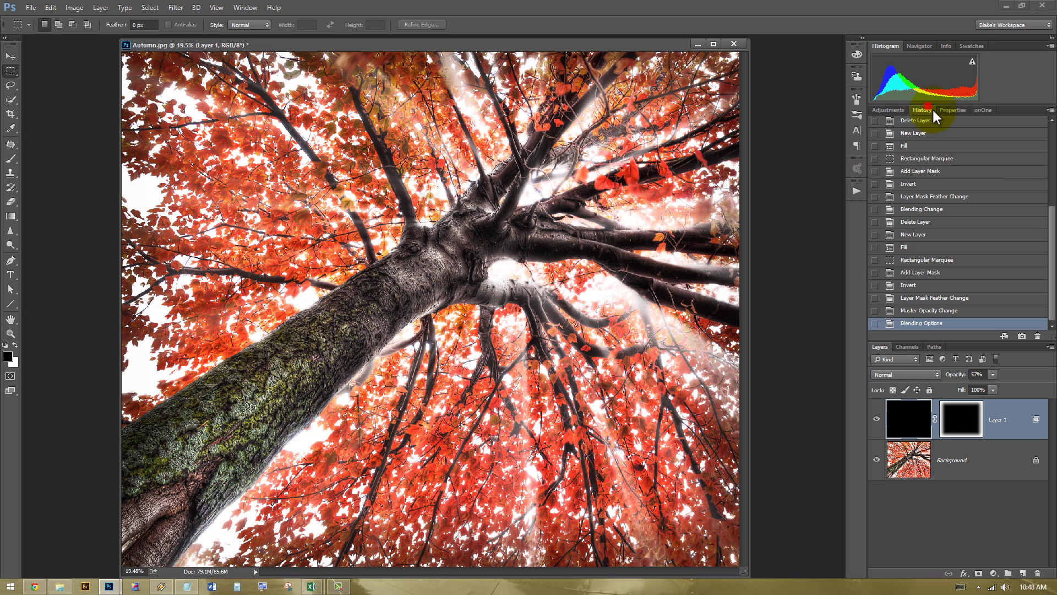
click(921, 309)
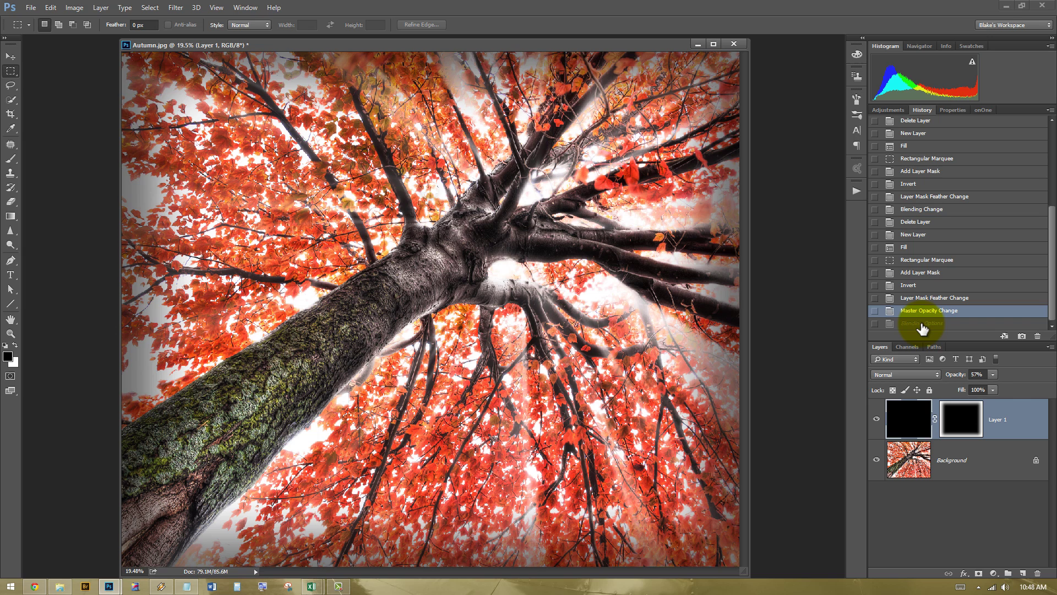
click(922, 324)
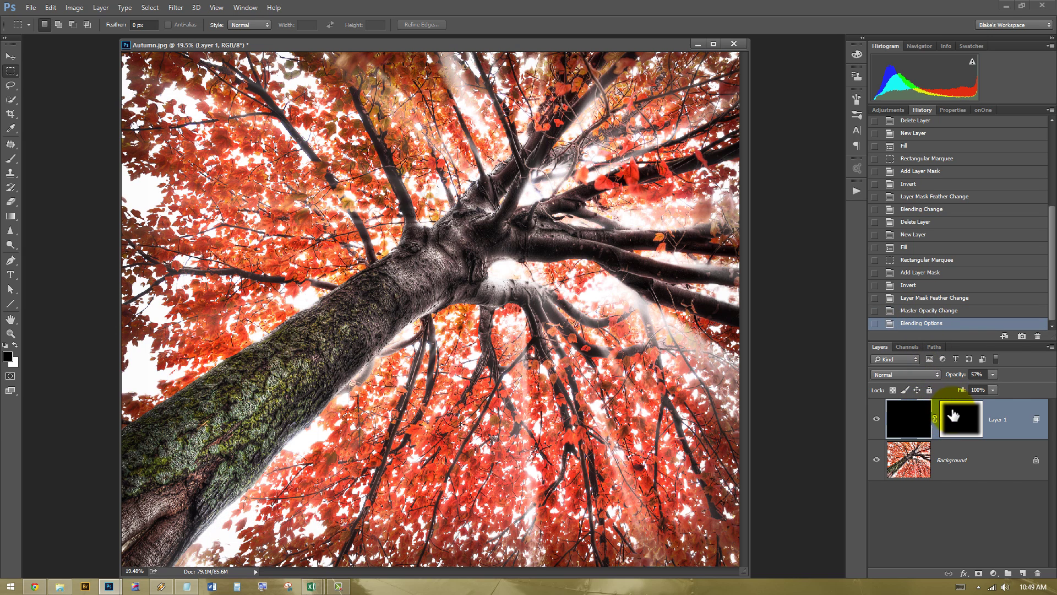
click(877, 418)
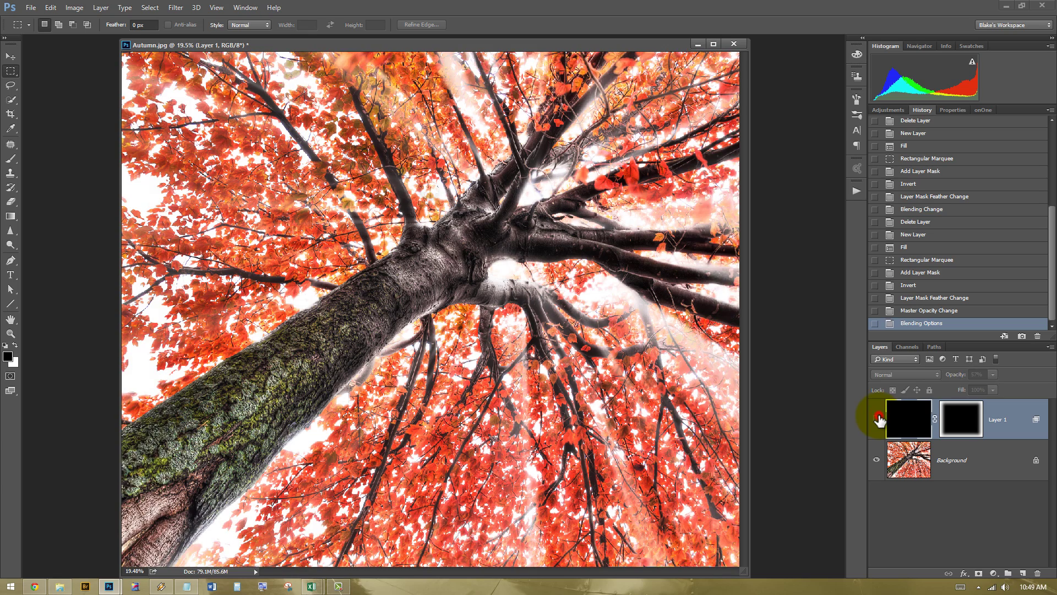
click(877, 419)
click(879, 420)
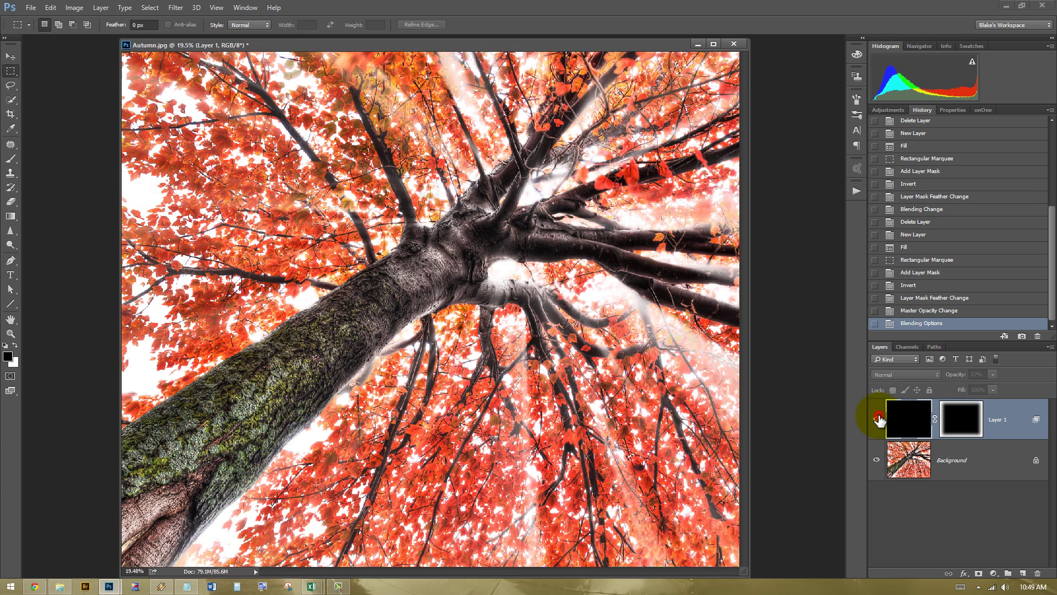
click(881, 416)
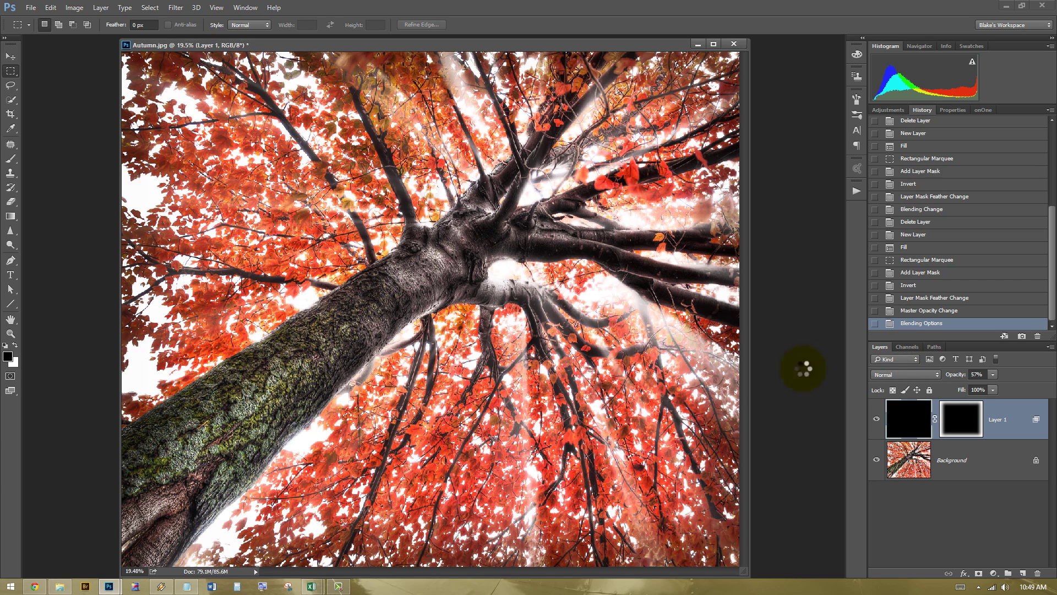
- On the Haystack Rock photo, add a new layer filled with black
click(548, 408)
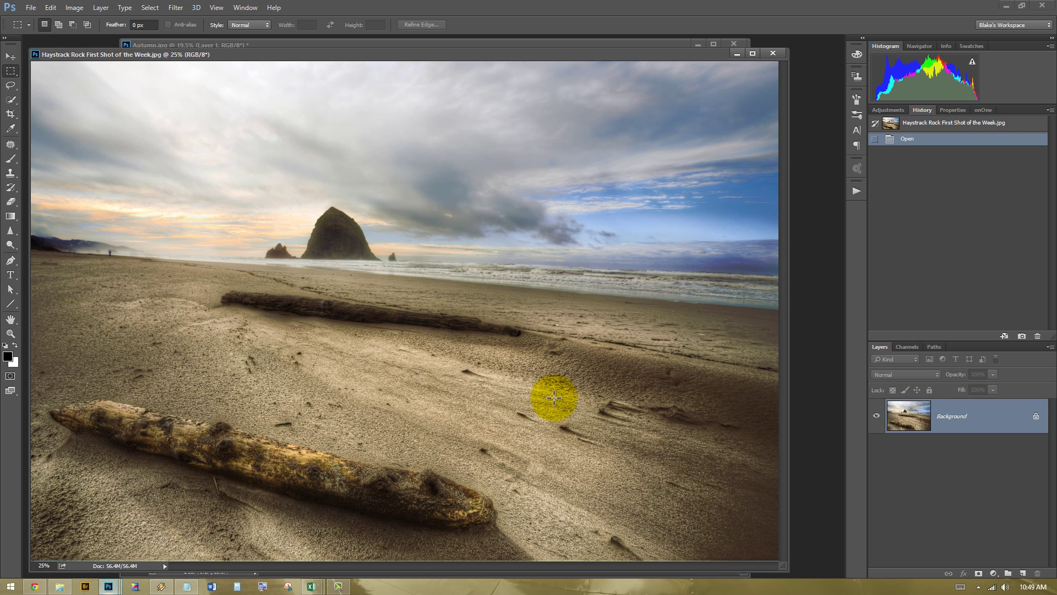
click(847, 314)
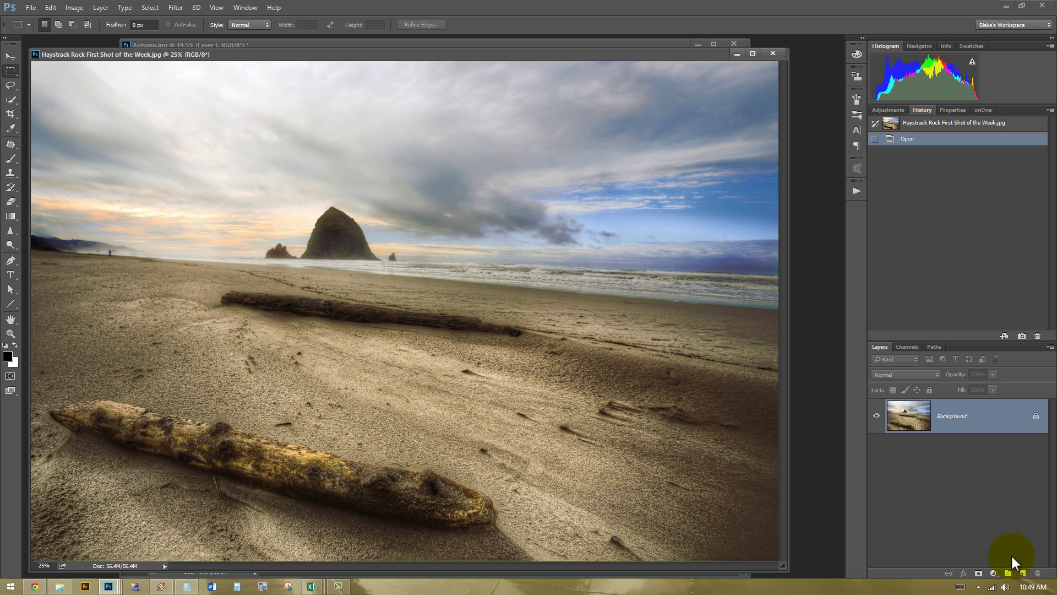
click(1022, 574)
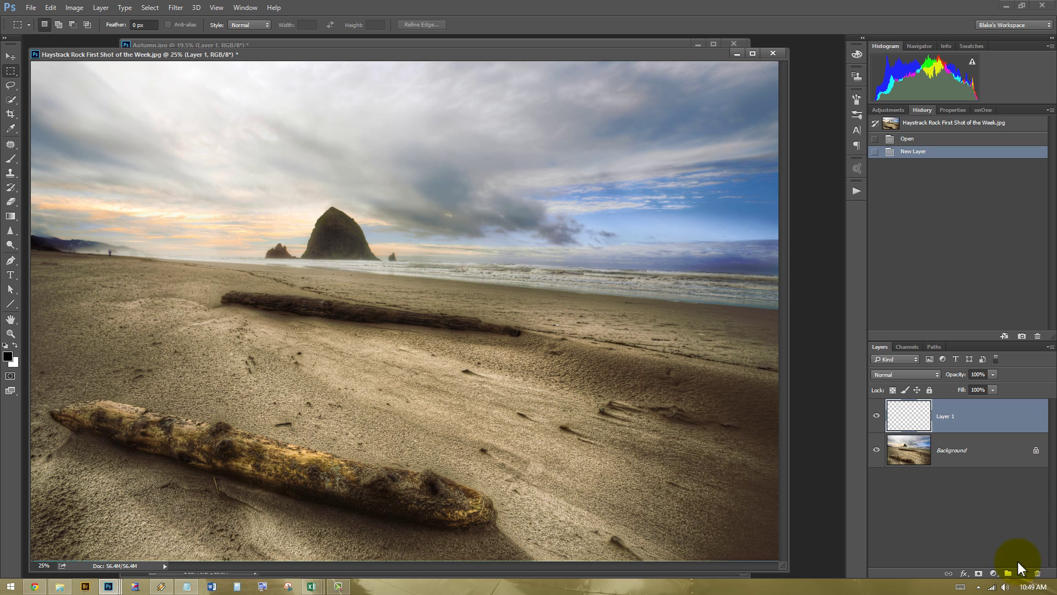
key(shift+F5)
key(Return)
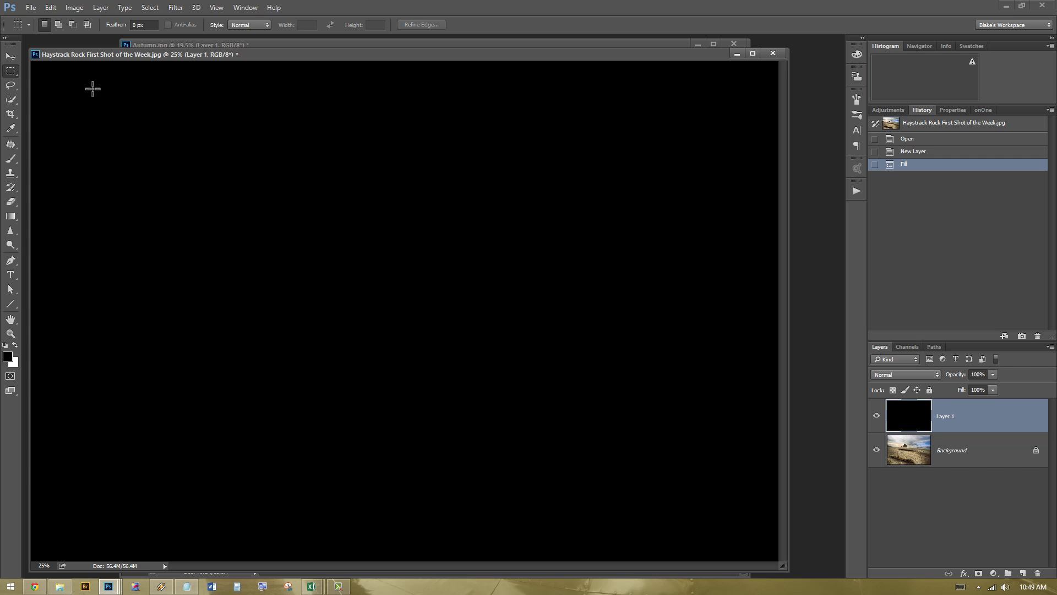
- Mask an inset rectangle, invert the mask, feather it 288.9 px, and set opacity to 49%
drag(71, 92, 726, 526)
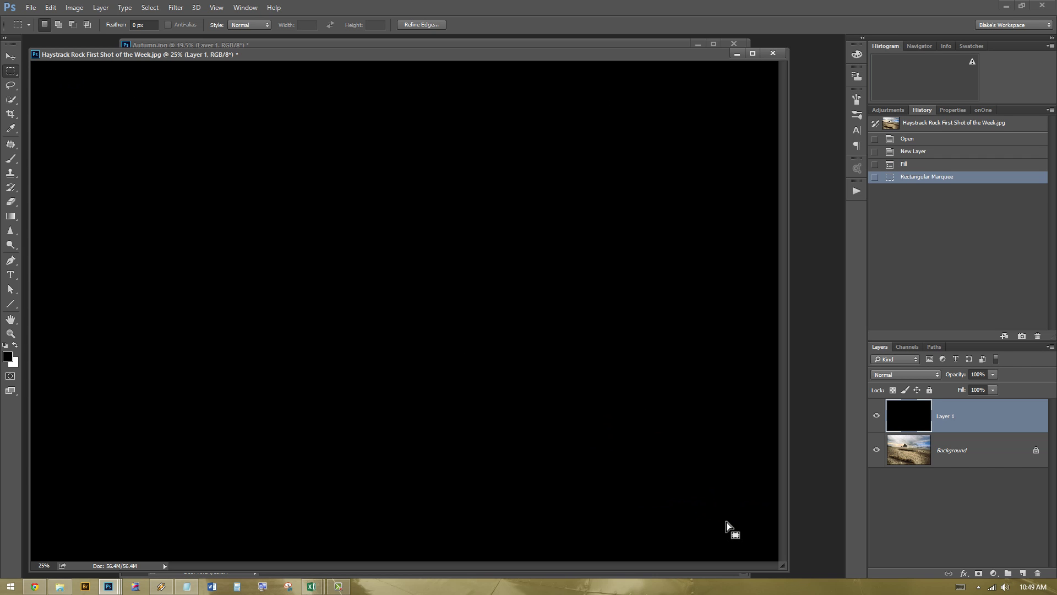
click(980, 575)
key(ctrl+i)
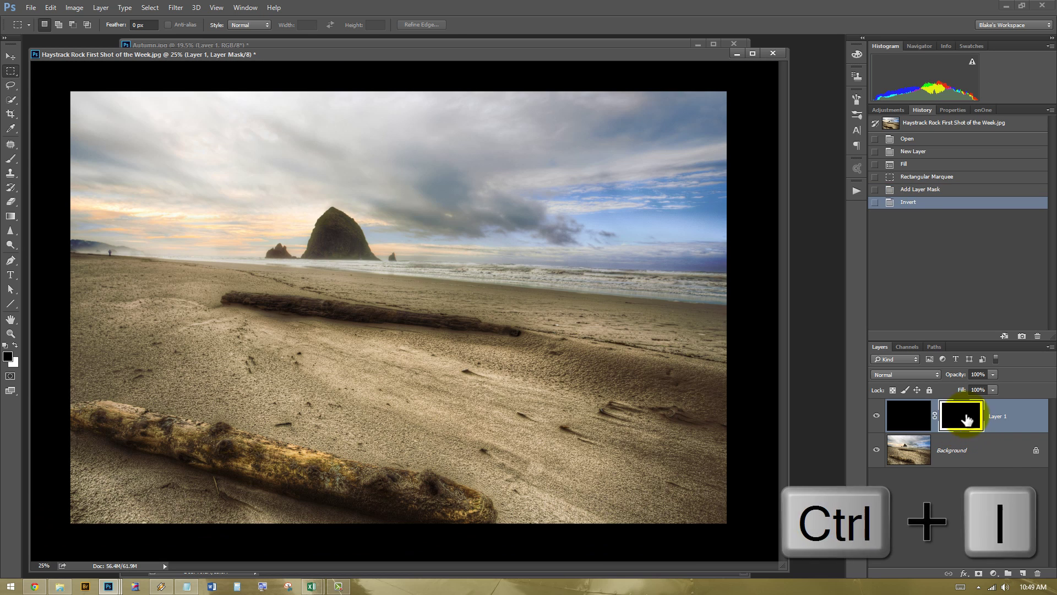
click(953, 110)
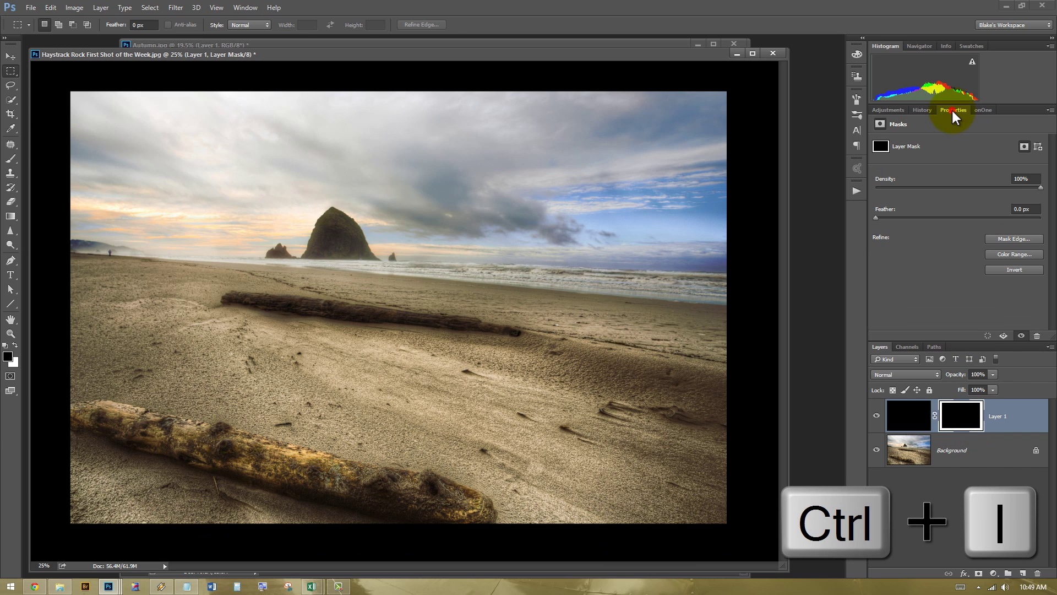
drag(877, 216, 1014, 216)
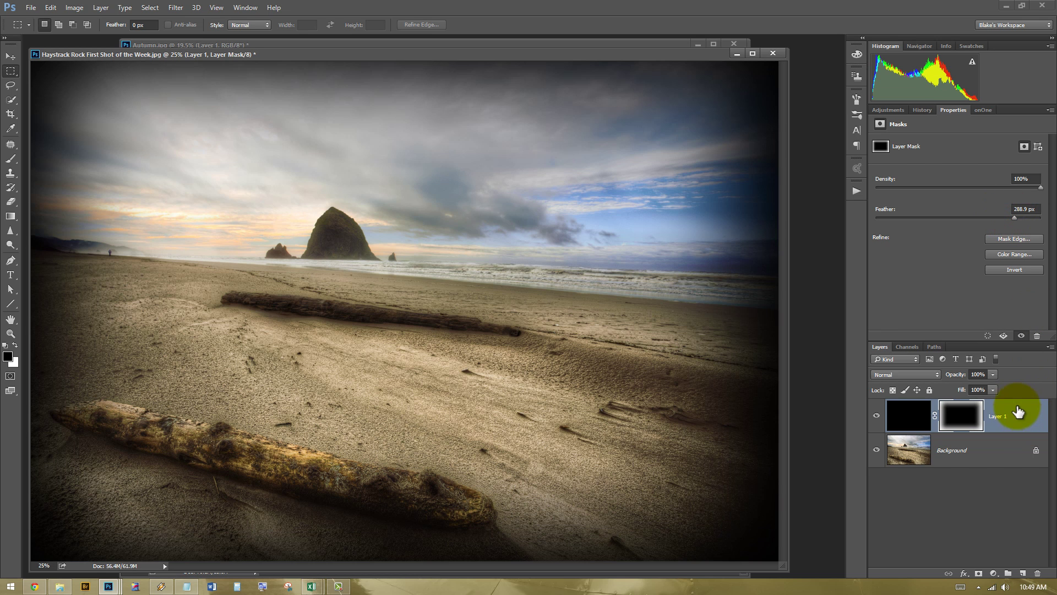
drag(971, 388, 964, 388)
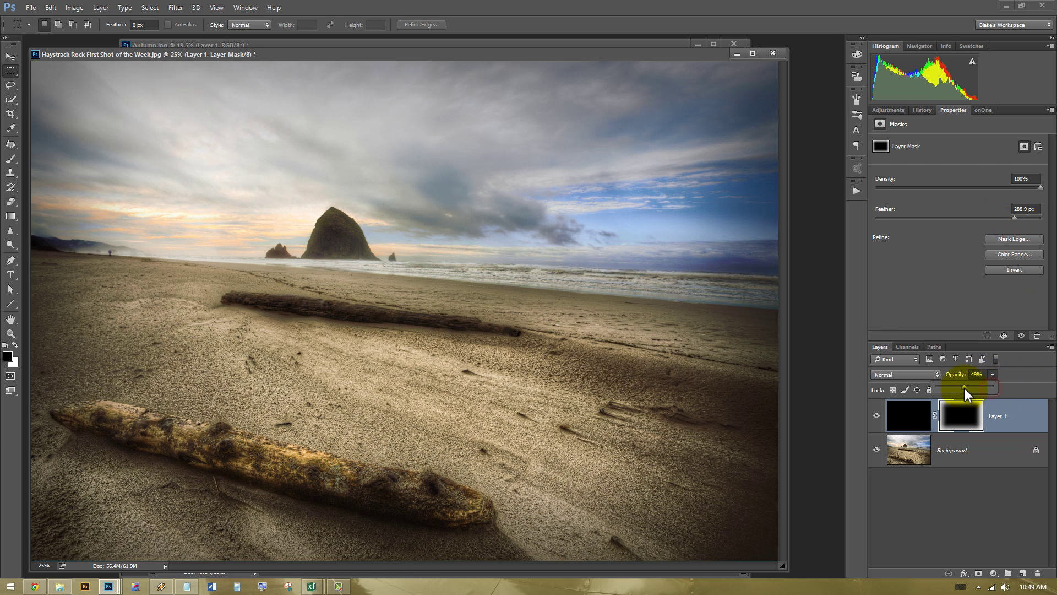
- Split the Underlying Layer white slider at 133/255 in Layer 1's Blend If and apply it
double_click(1023, 428)
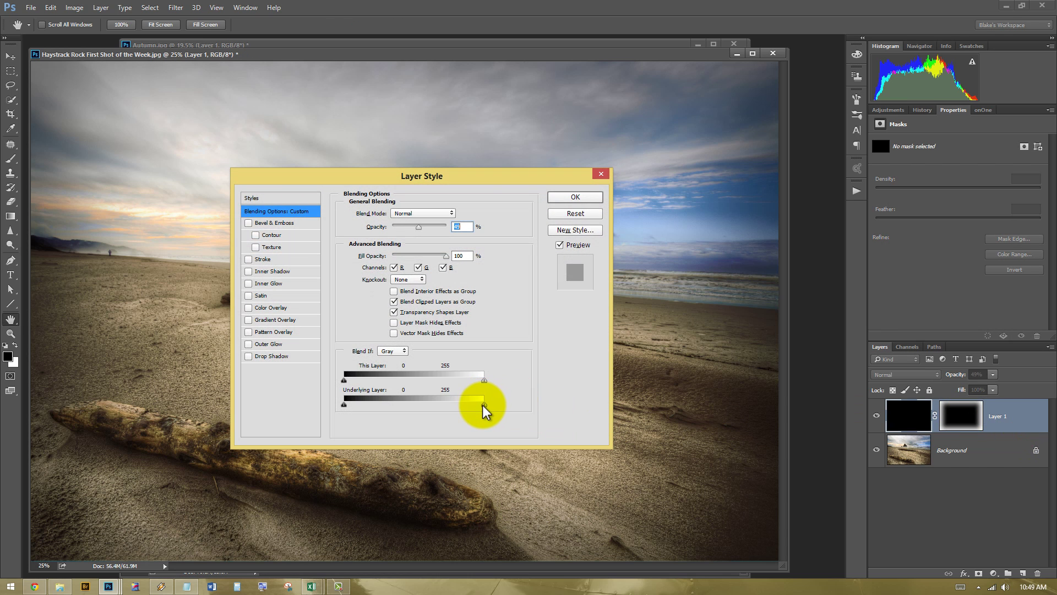
drag(484, 405, 416, 411)
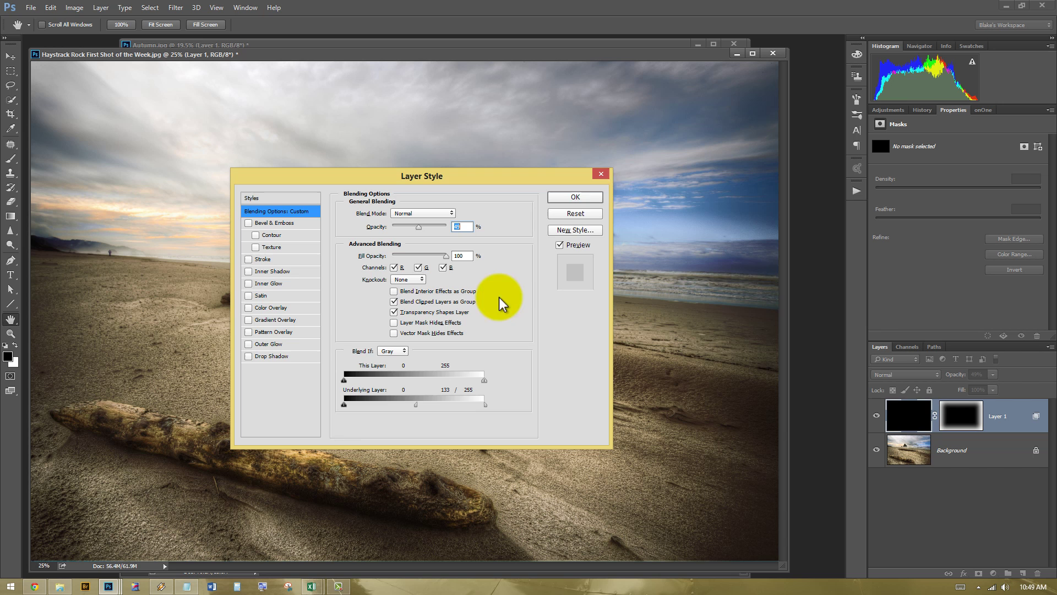
click(579, 199)
click(876, 415)
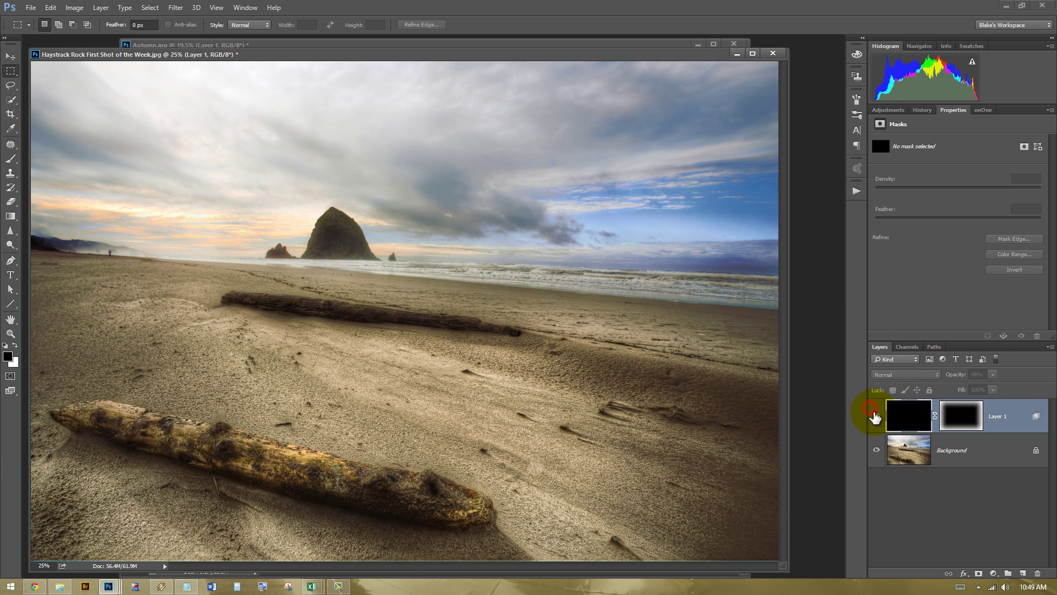
click(876, 415)
- Set the vignette layer's blend mode to Soft Light and compare it on and off
click(902, 379)
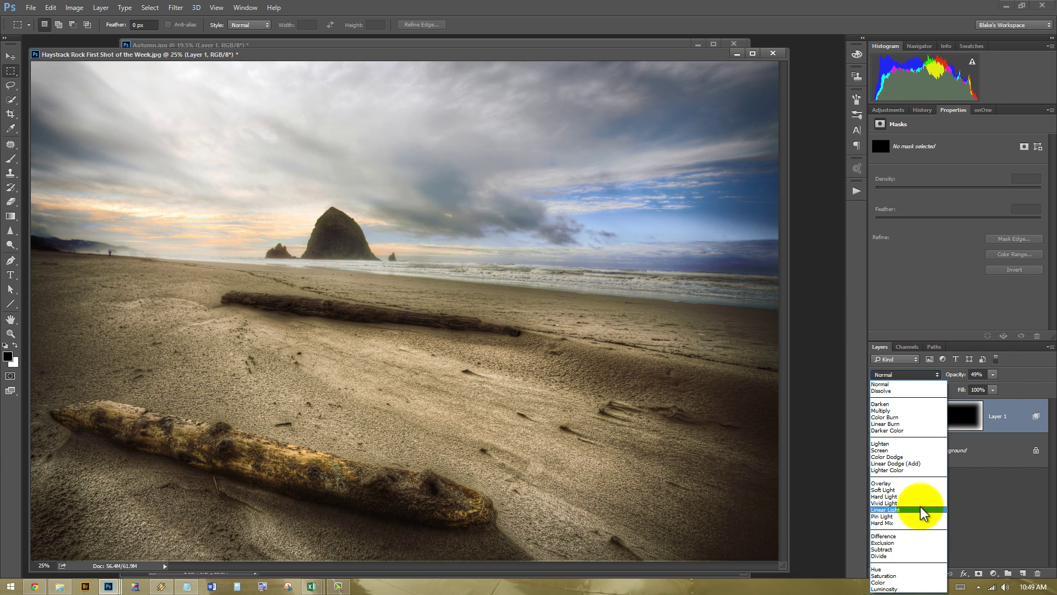
click(908, 493)
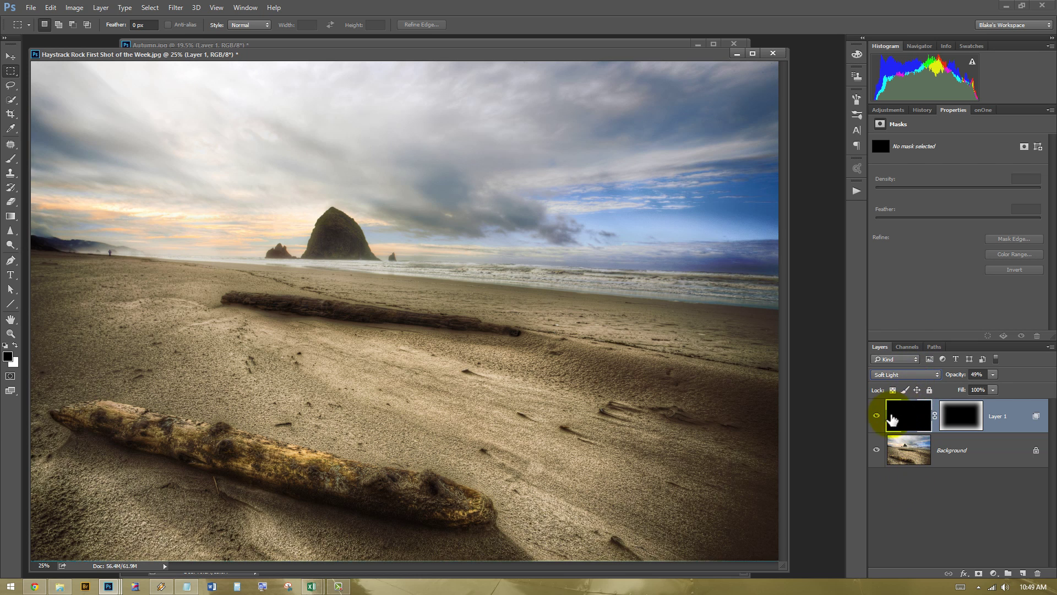
click(876, 415)
click(877, 417)
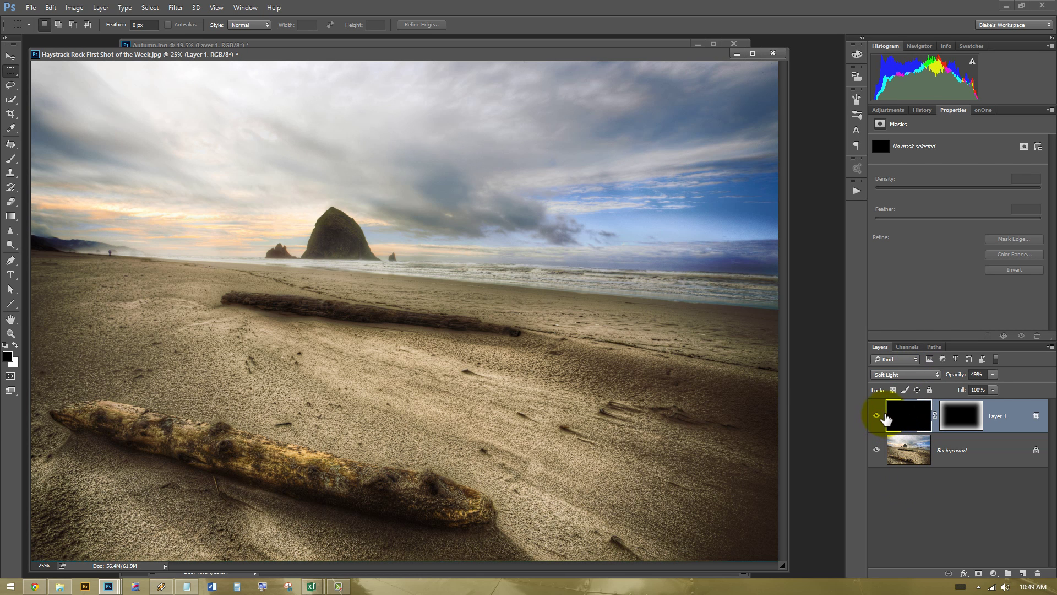